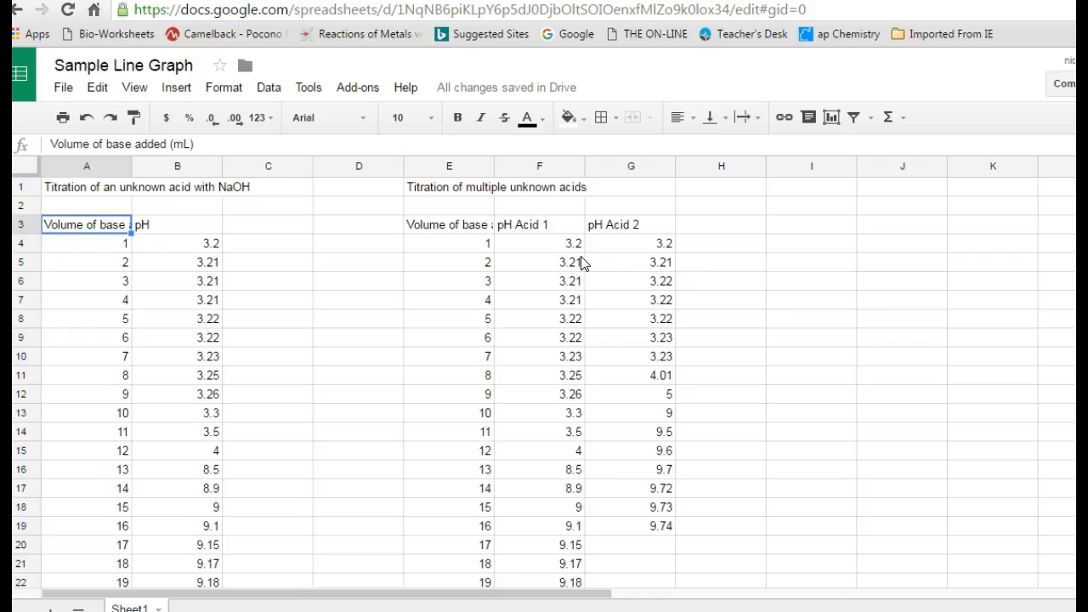
Select the base volume and pH values in A3:B23 of the first titration table.
click(99, 250)
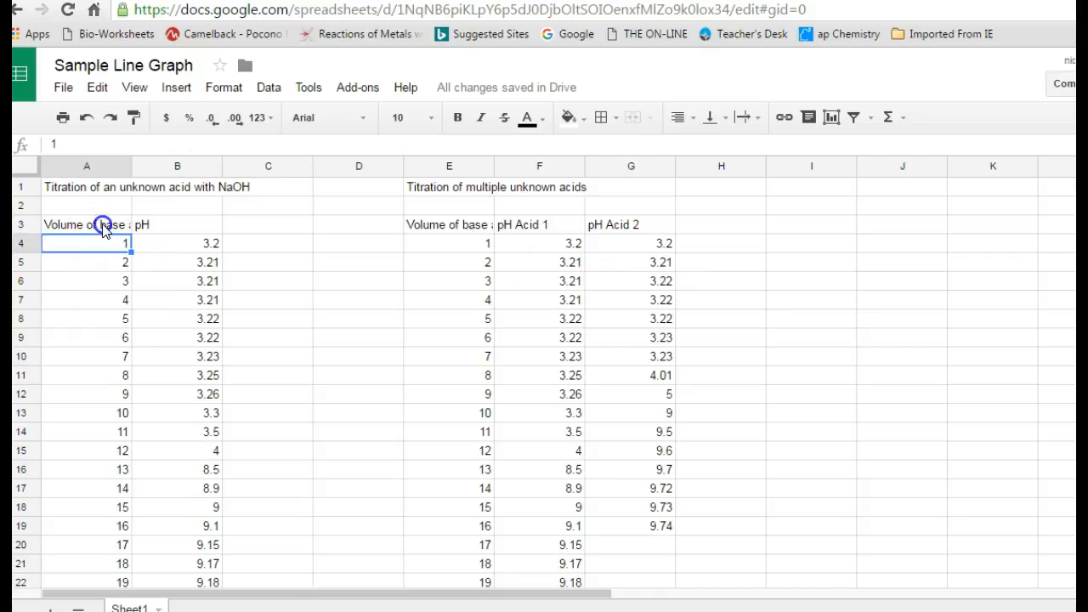
drag(104, 232, 95, 551)
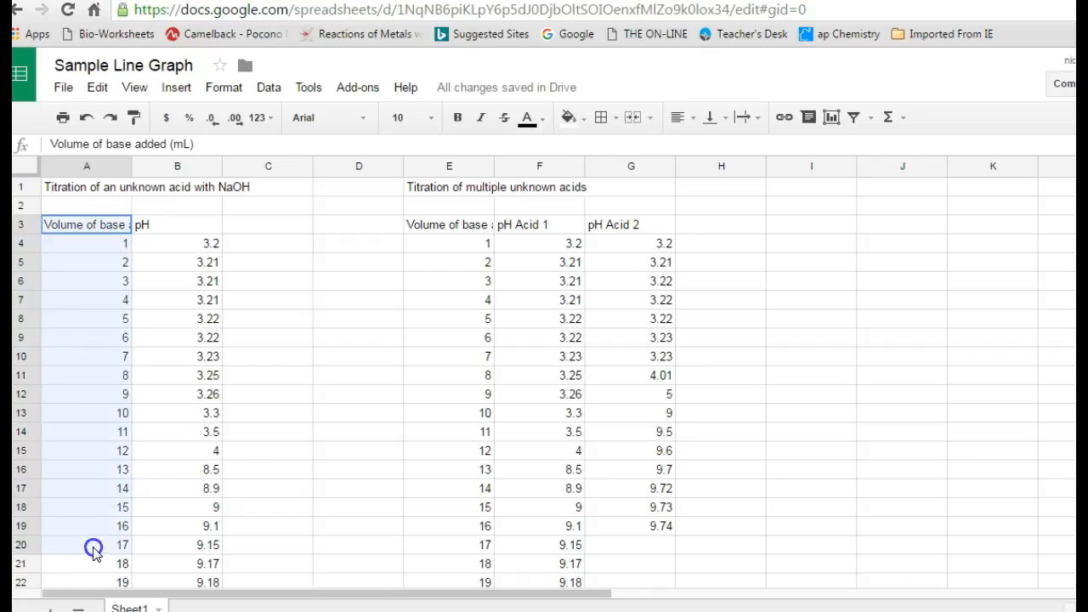
click(208, 286)
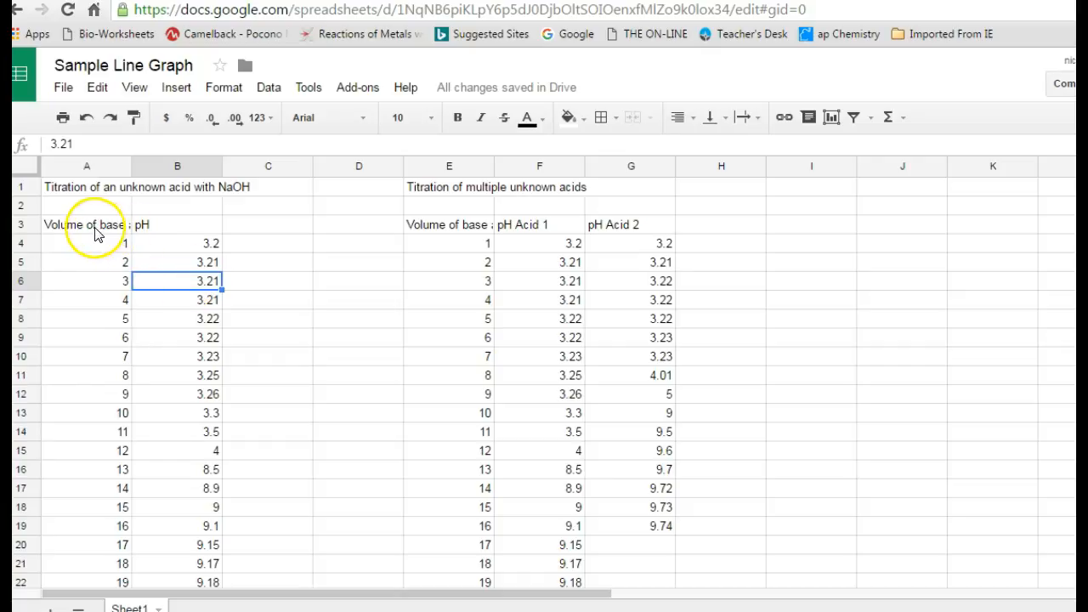
drag(96, 235, 166, 394)
drag(156, 575, 166, 523)
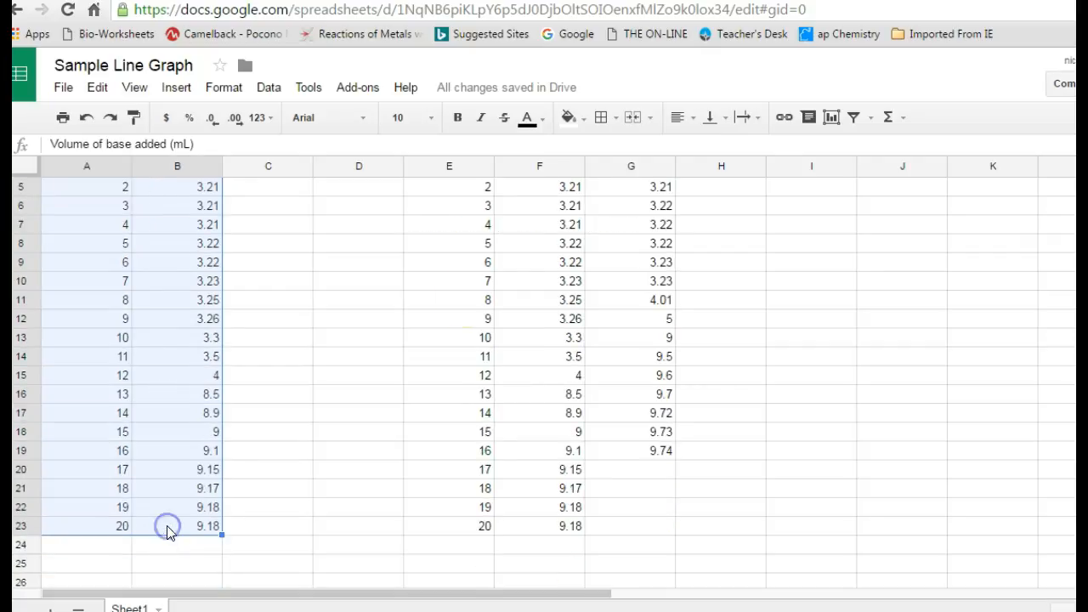
Preview A3:B23 as a line chart, using column A as the x-axis labels.
click(832, 118)
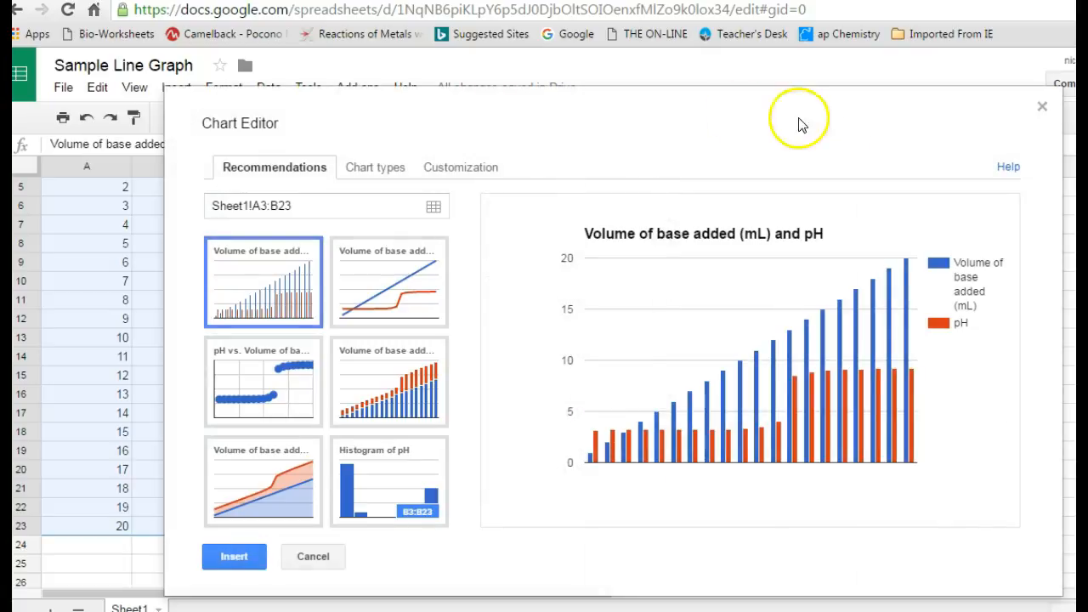
click(379, 169)
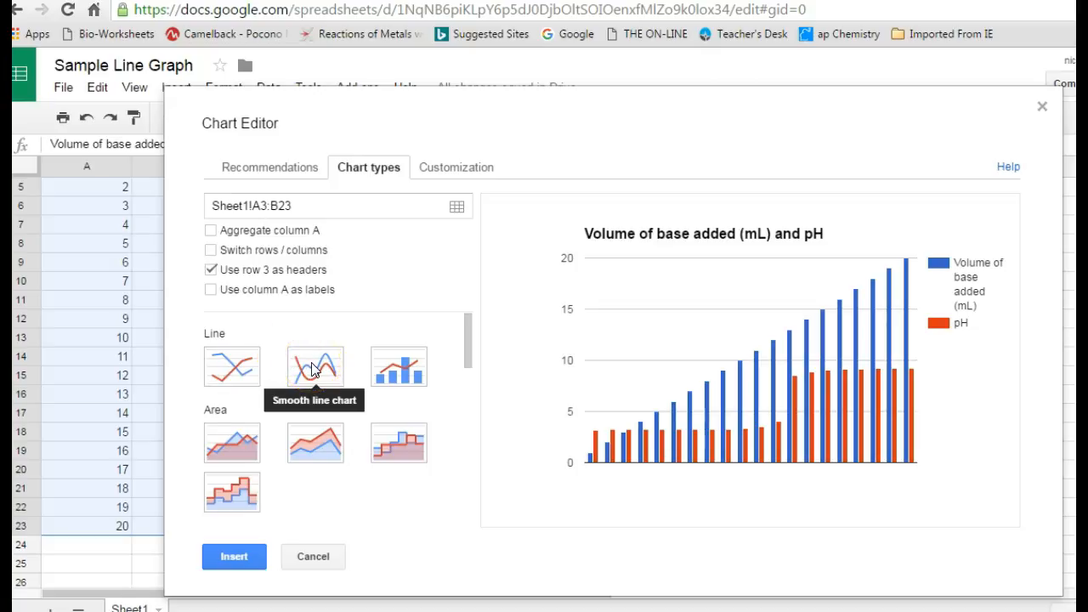
click(228, 366)
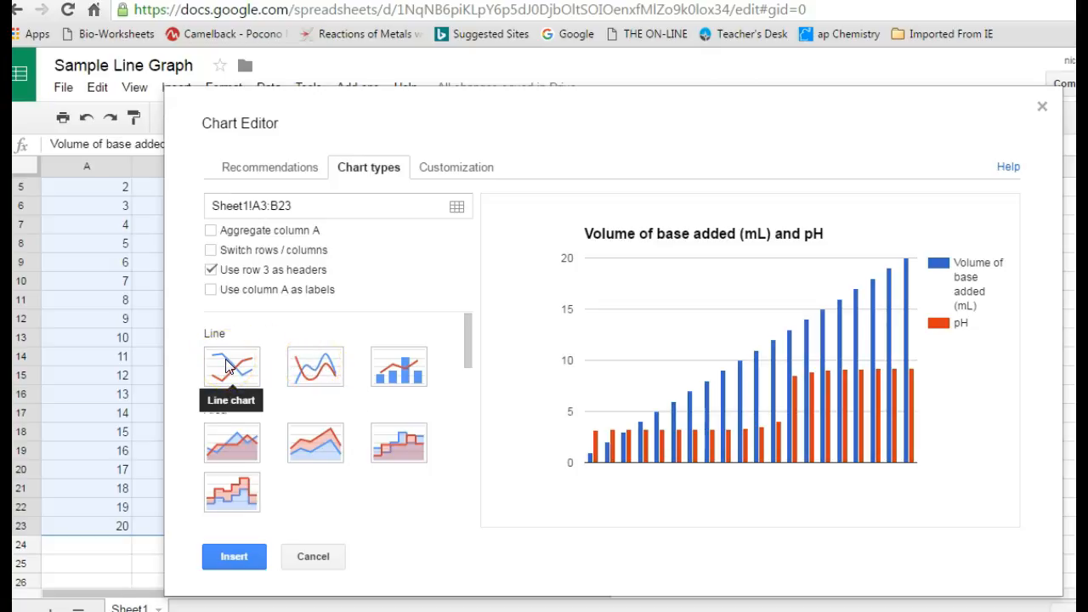
click(228, 365)
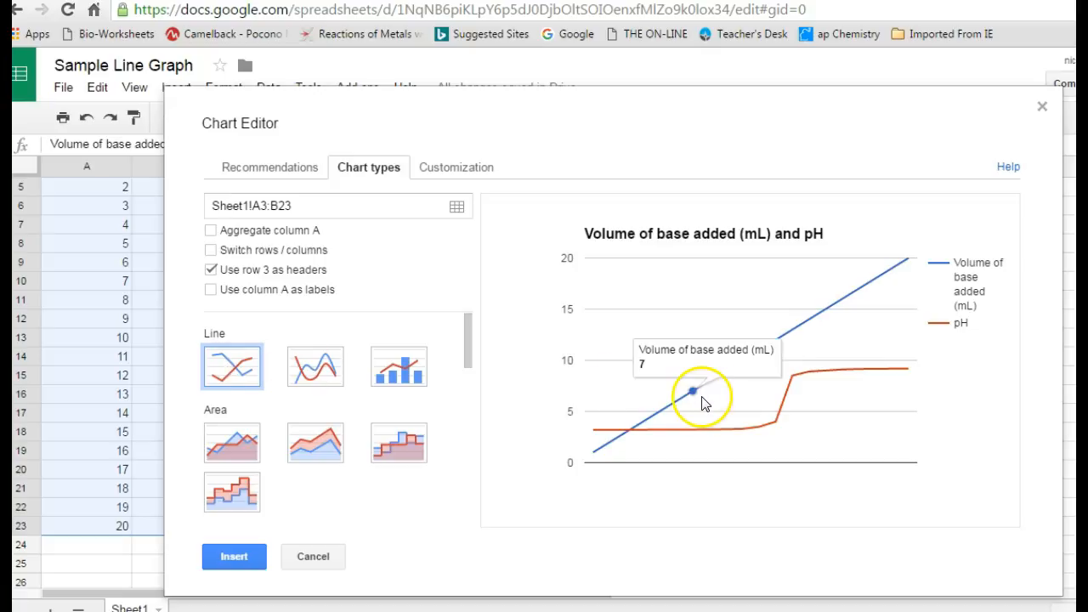
mouse_move(858, 290)
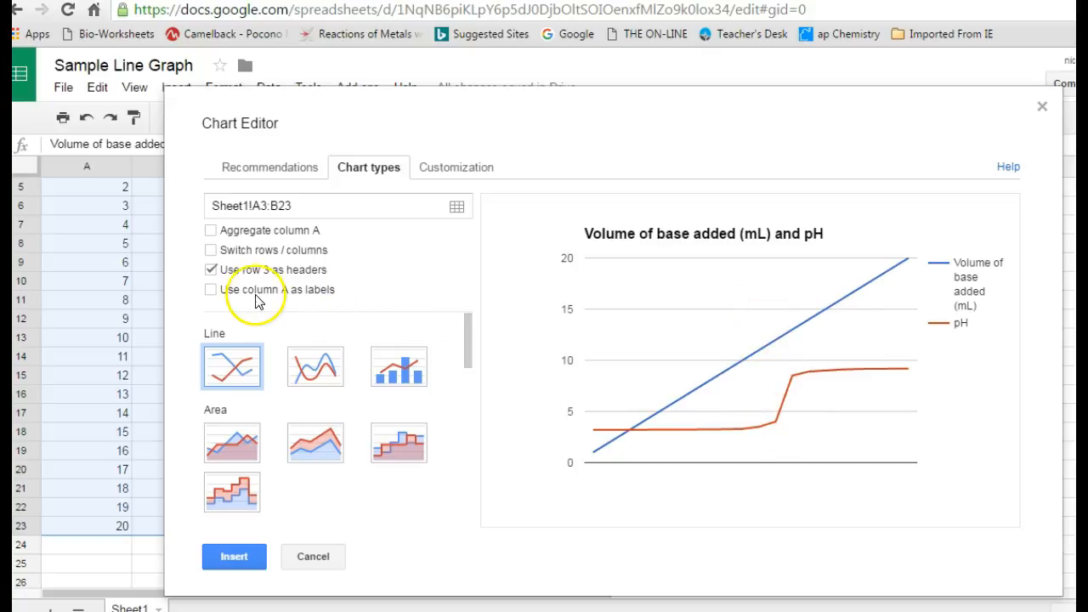
click(212, 291)
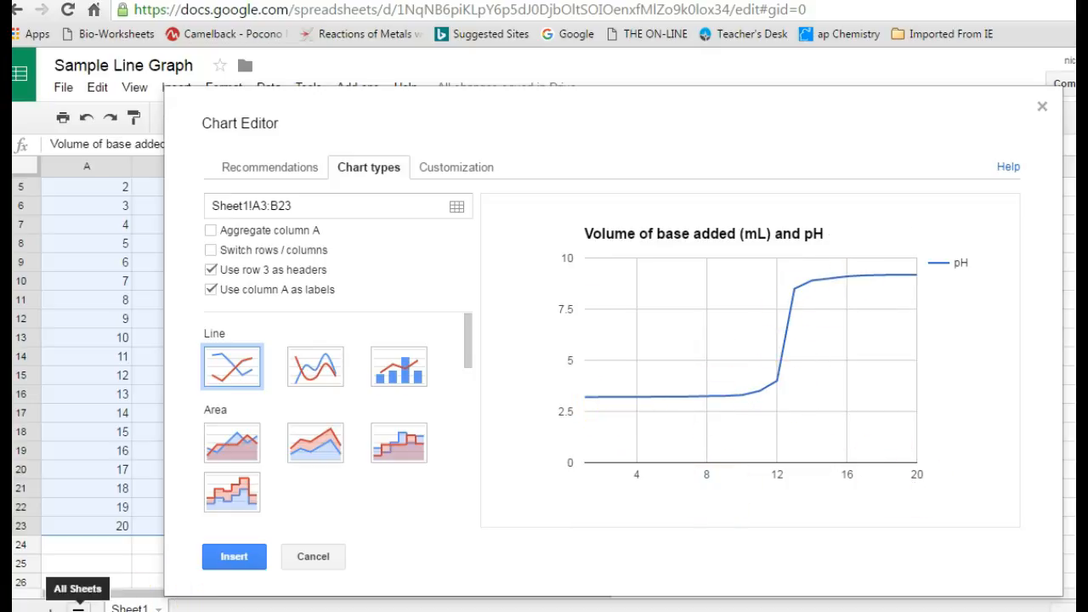
scroll(96, 585, down, 1)
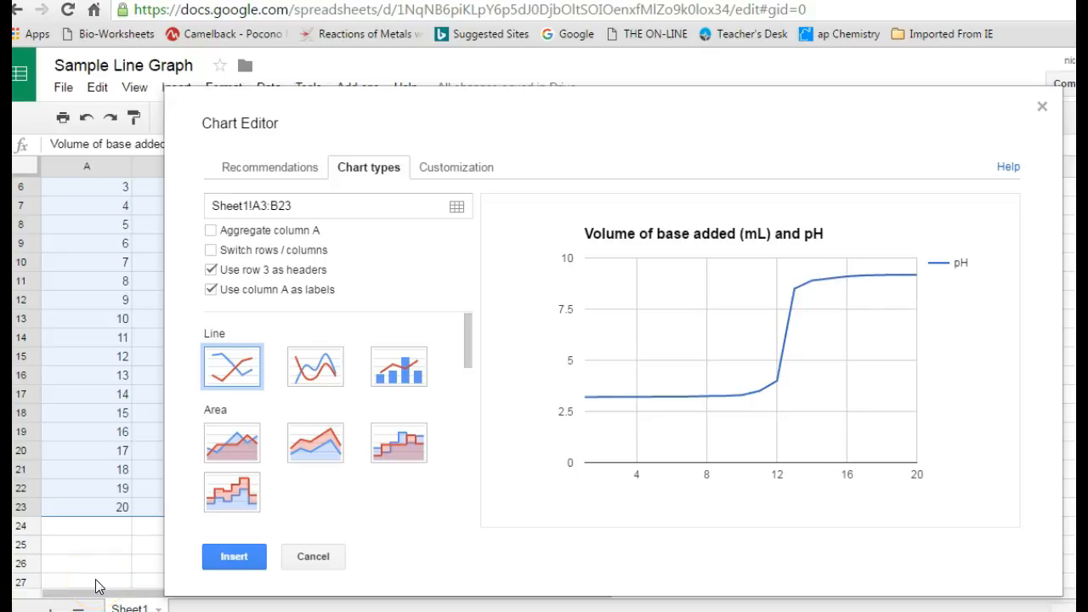
In chart customization, try line smoothing and then switch it back off.
click(470, 169)
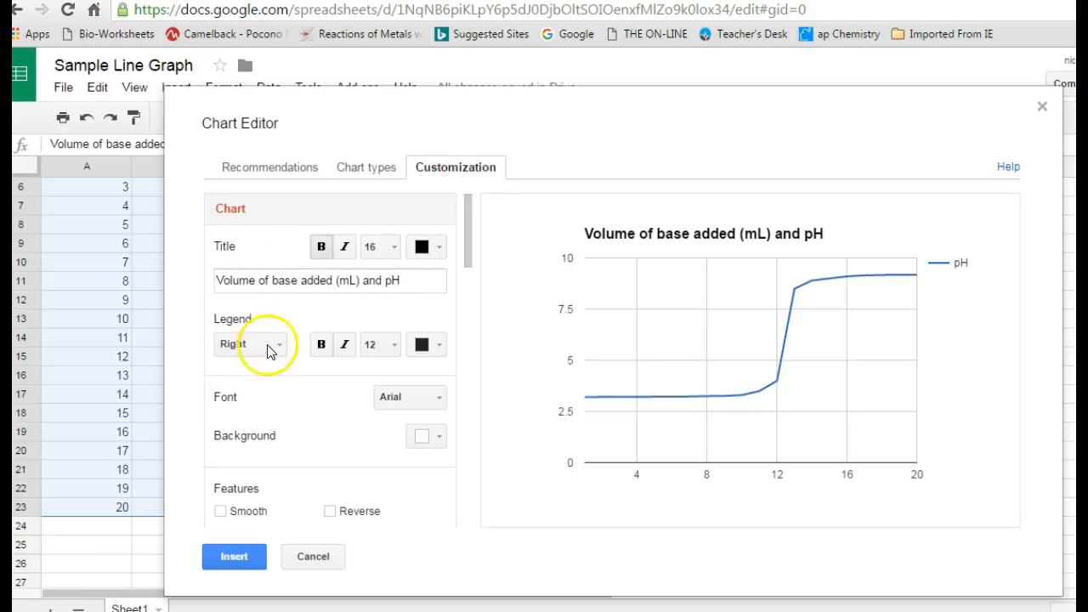
drag(466, 238, 467, 284)
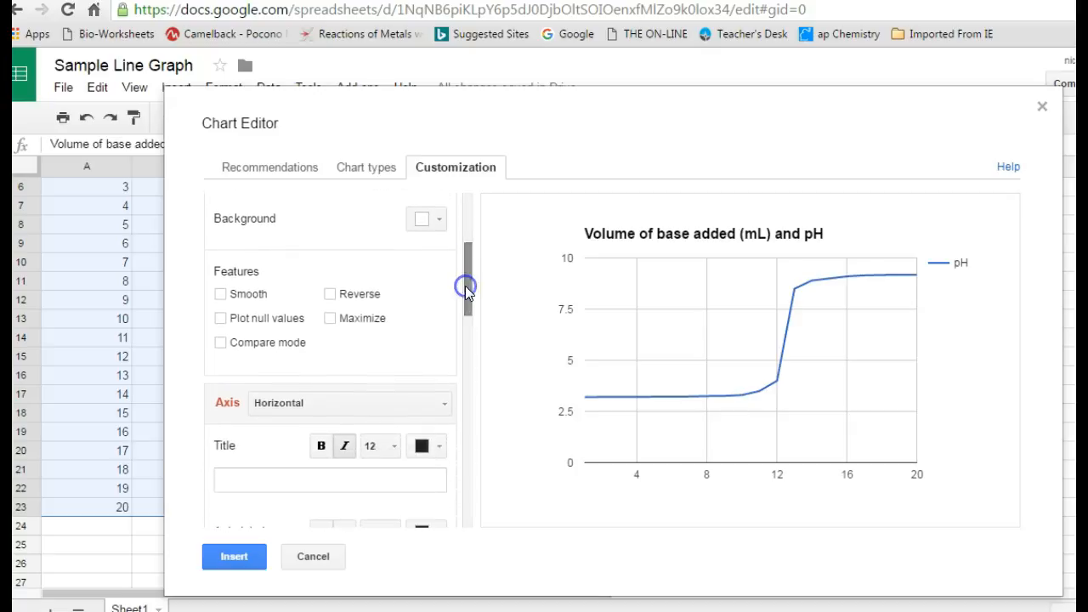
click(221, 298)
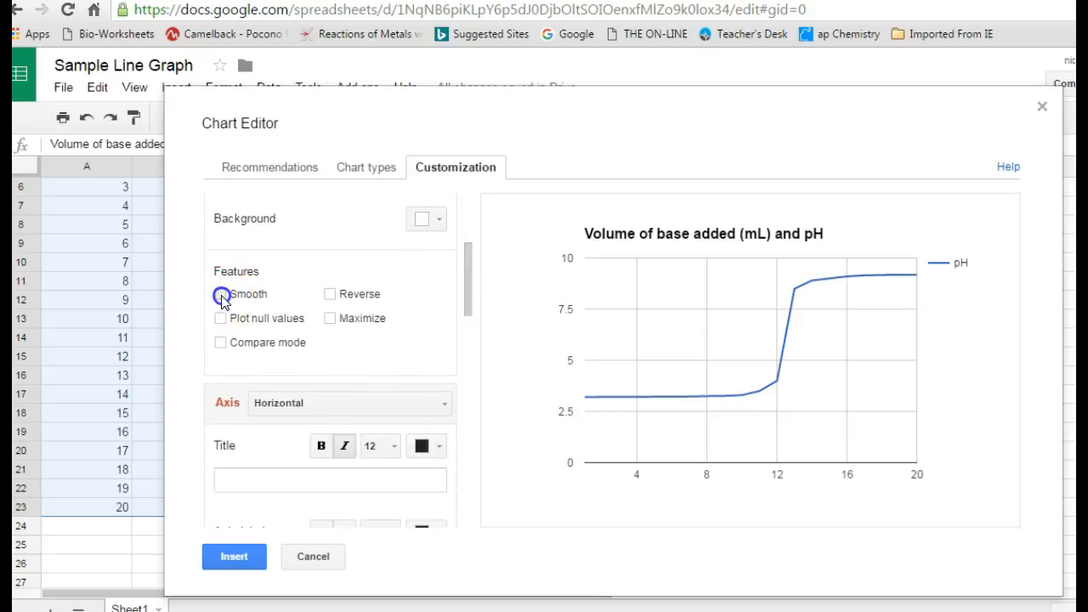
click(221, 295)
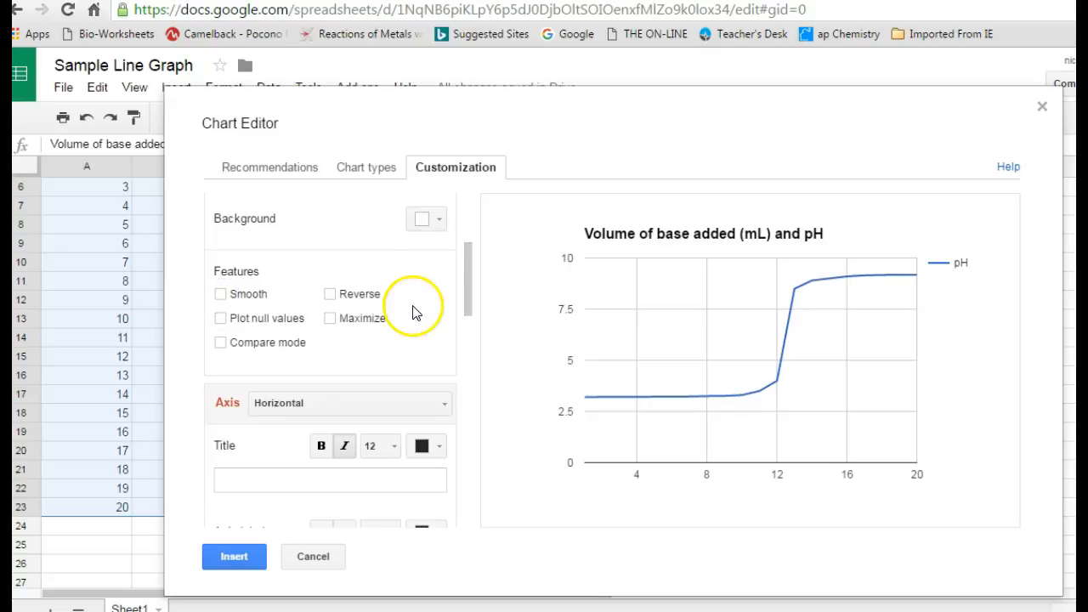
Scroll to the axis settings and list which chart axes can be formatted.
click(469, 271)
drag(469, 271, 468, 297)
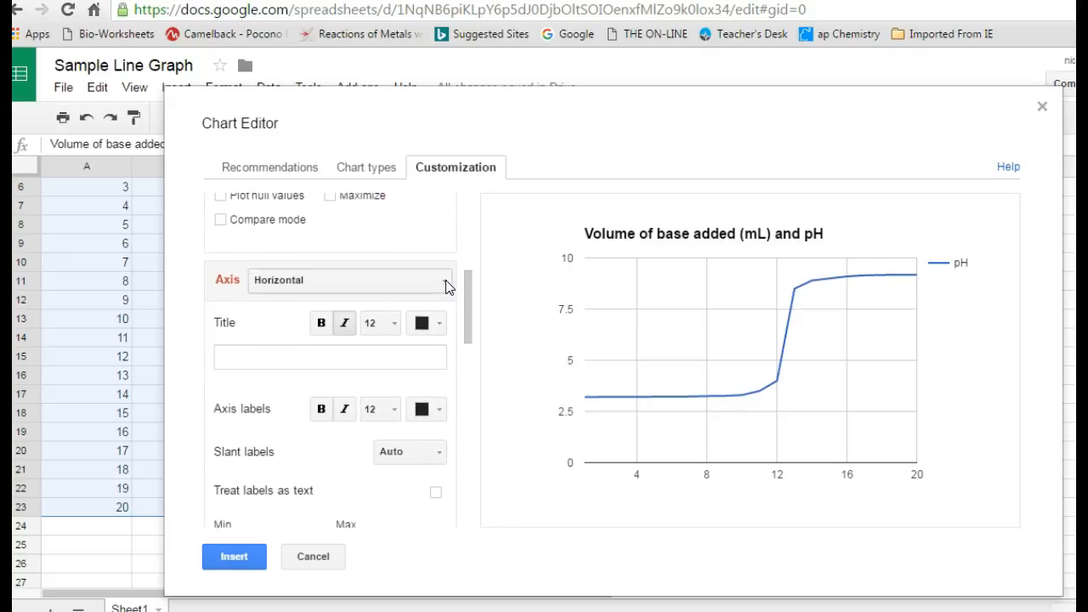
drag(467, 291, 473, 315)
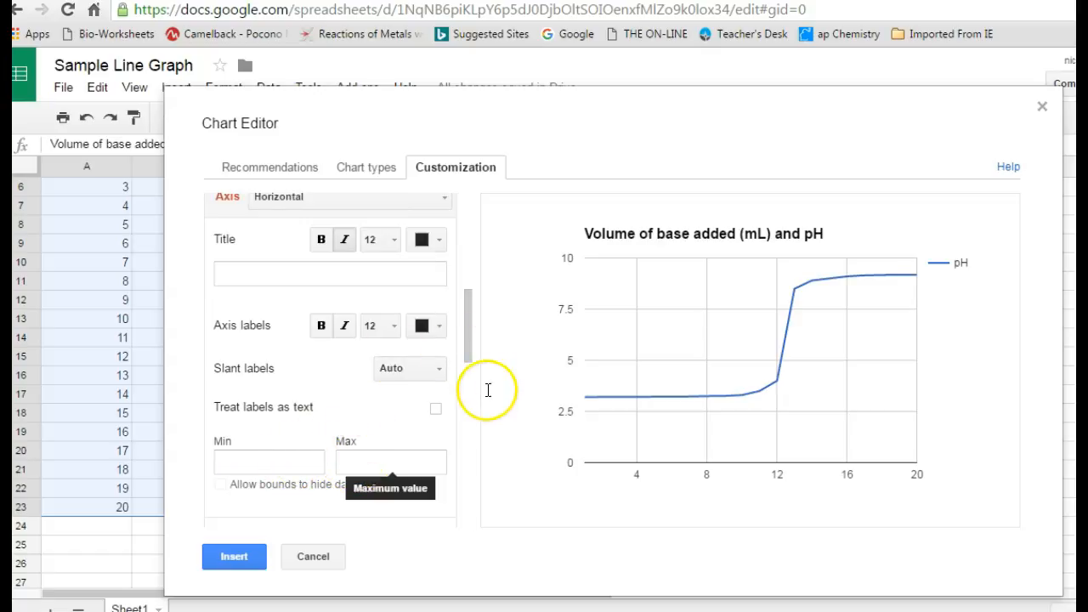
drag(466, 308, 468, 296)
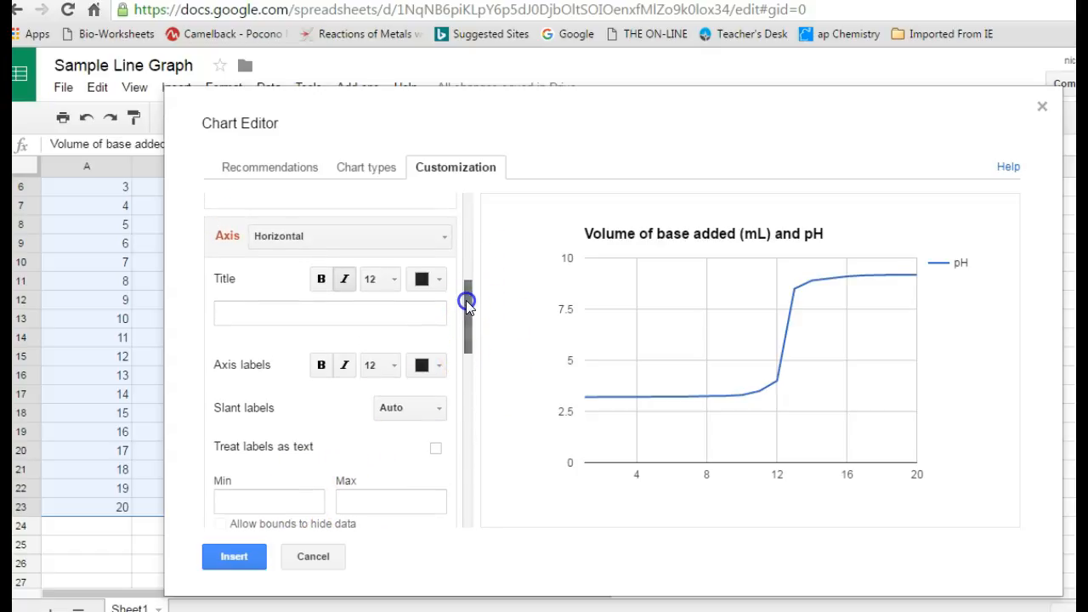
click(444, 242)
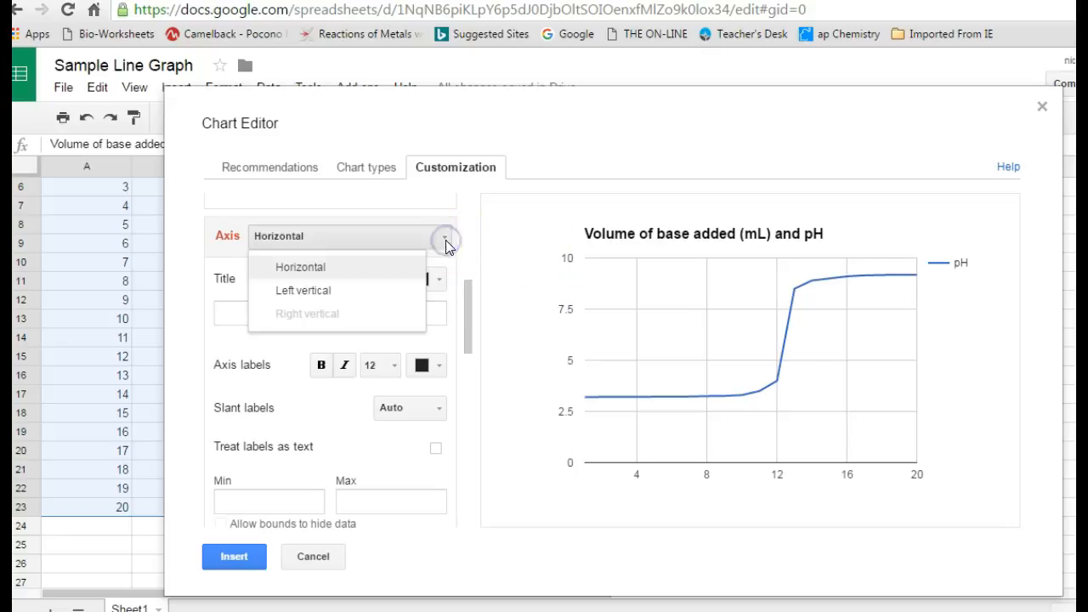
Give the left vertical axis a maximum of 14 and let bounds hide outside data.
click(383, 293)
drag(467, 312, 467, 320)
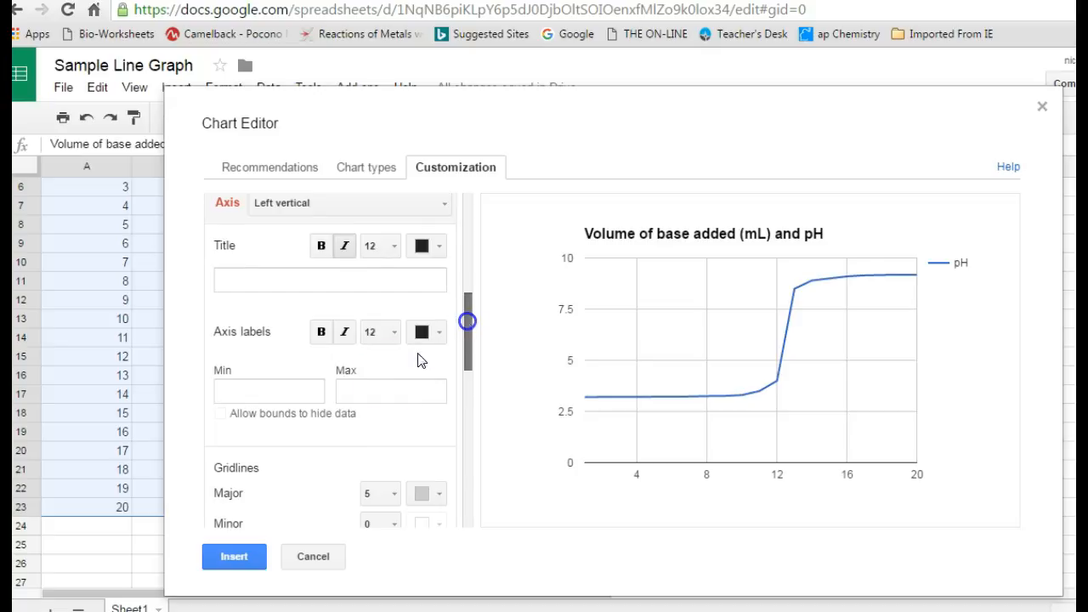
click(375, 394)
click(389, 417)
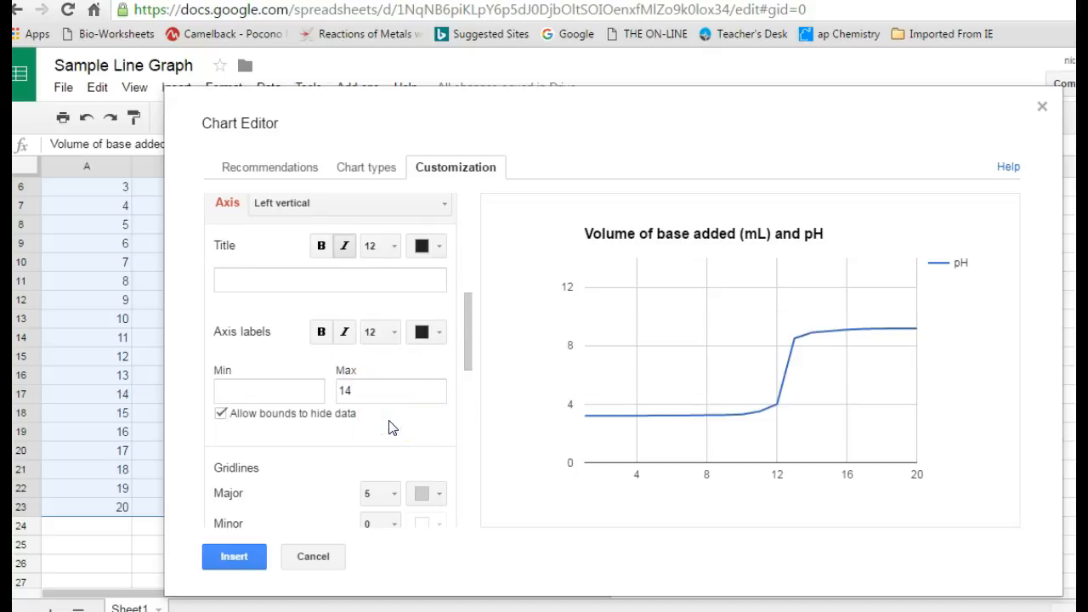
Set the chart's minor gridline count to 2.
drag(469, 340, 469, 381)
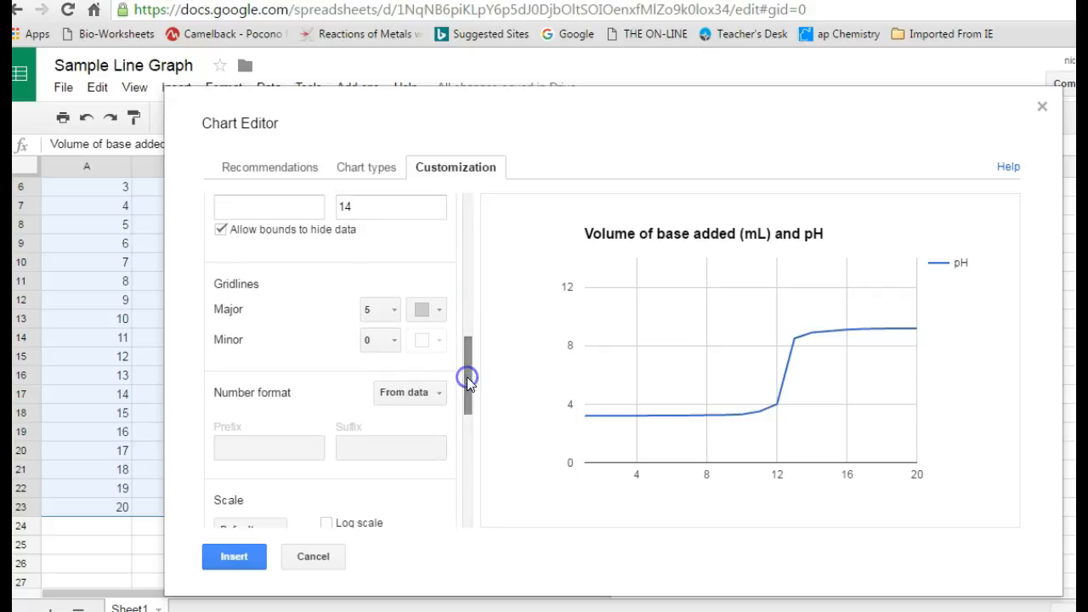
click(394, 344)
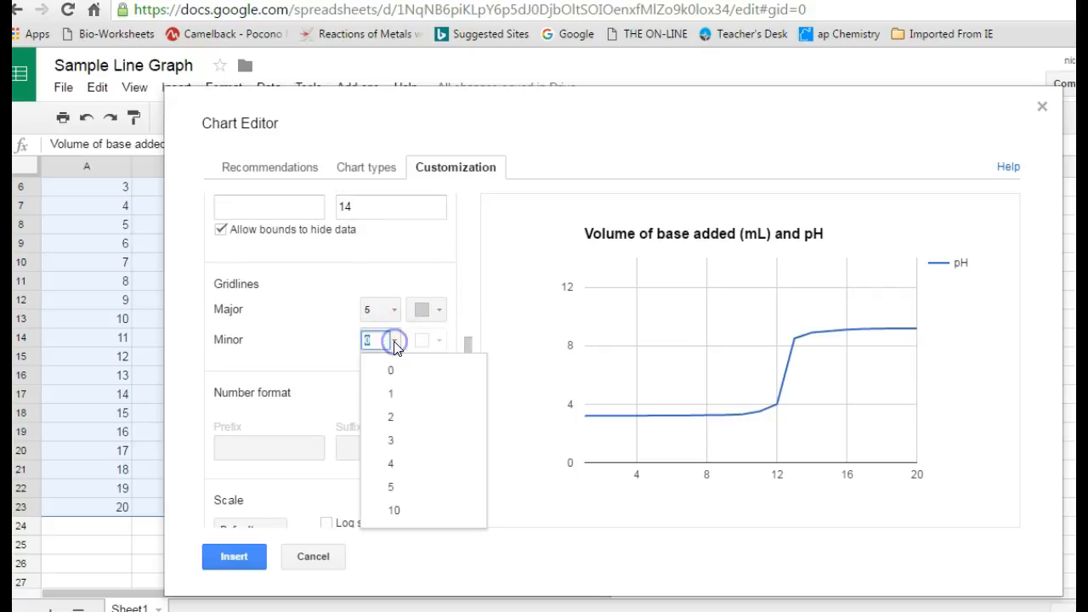
click(393, 418)
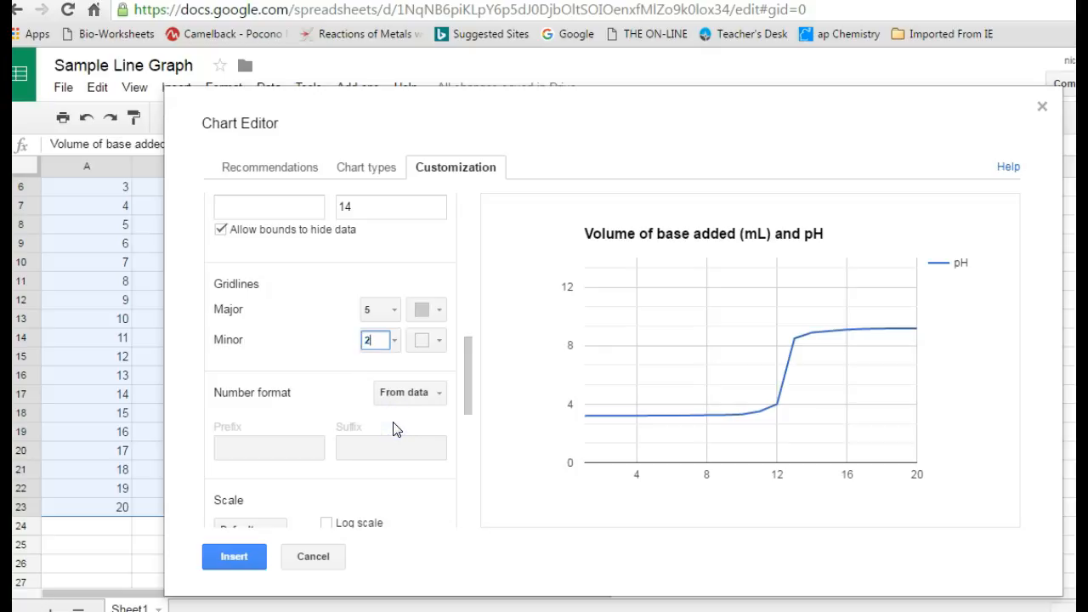
drag(471, 365, 467, 415)
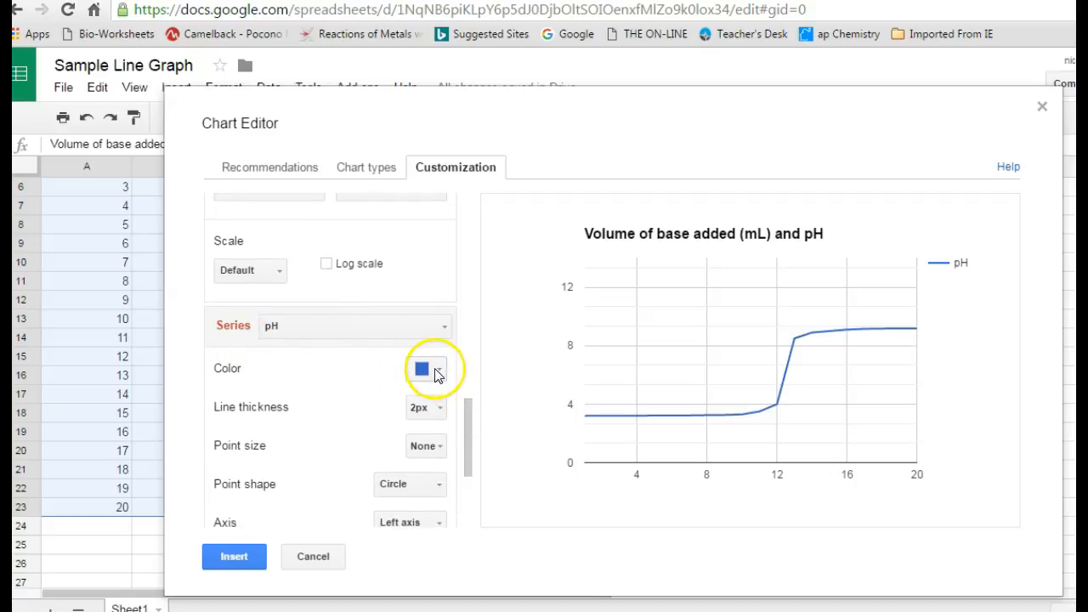
Give the pH line's data points 7px markers.
click(442, 449)
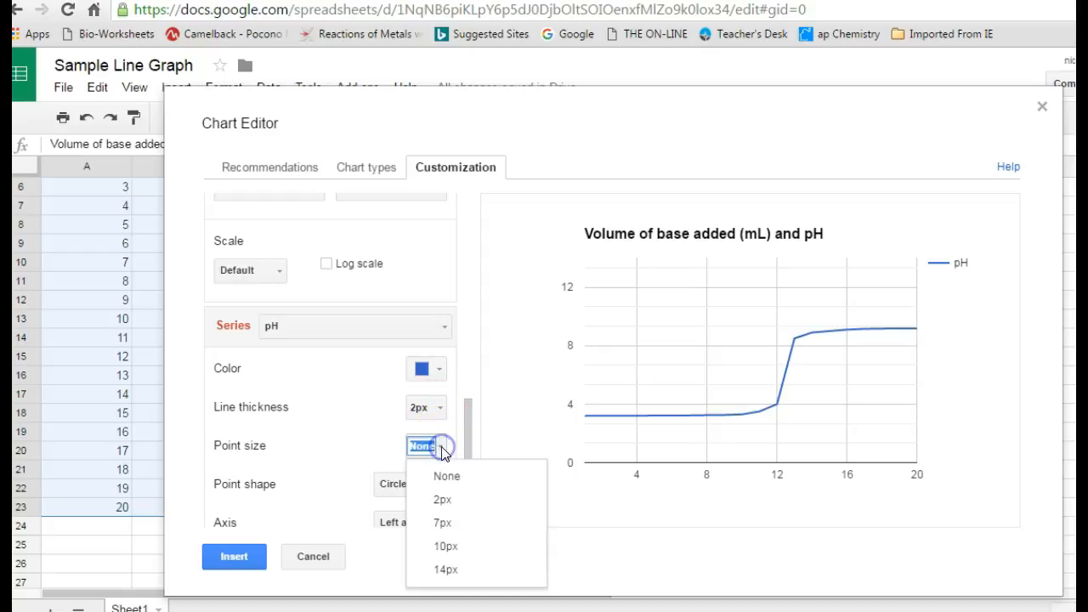
click(449, 523)
drag(469, 431, 467, 448)
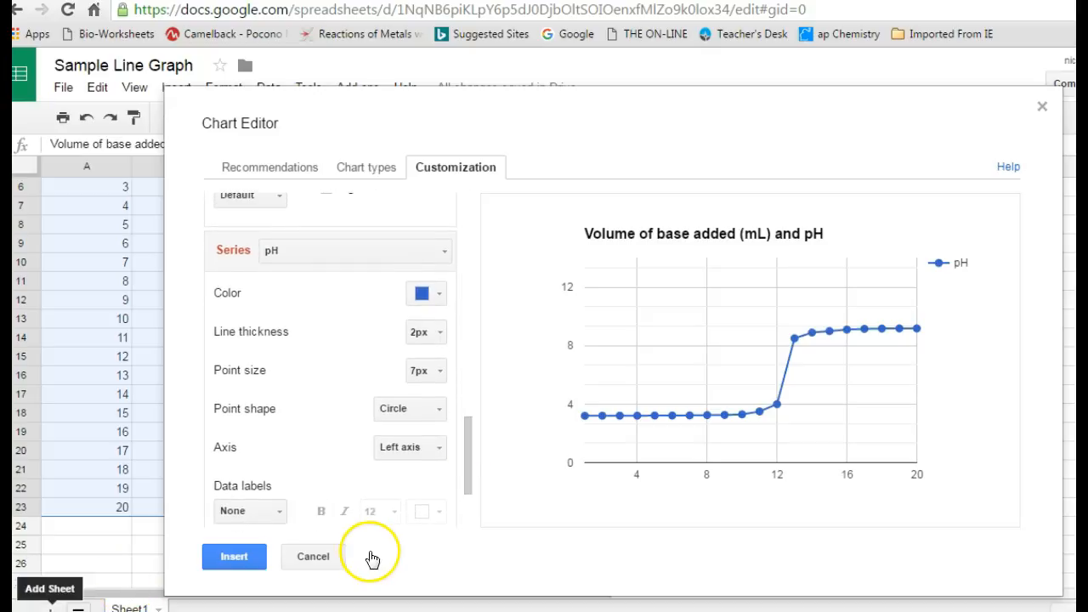
Preview a linear trendline (r² = 0.768), then close the Chart Editor without inserting.
drag(468, 432, 465, 485)
click(440, 495)
click(428, 555)
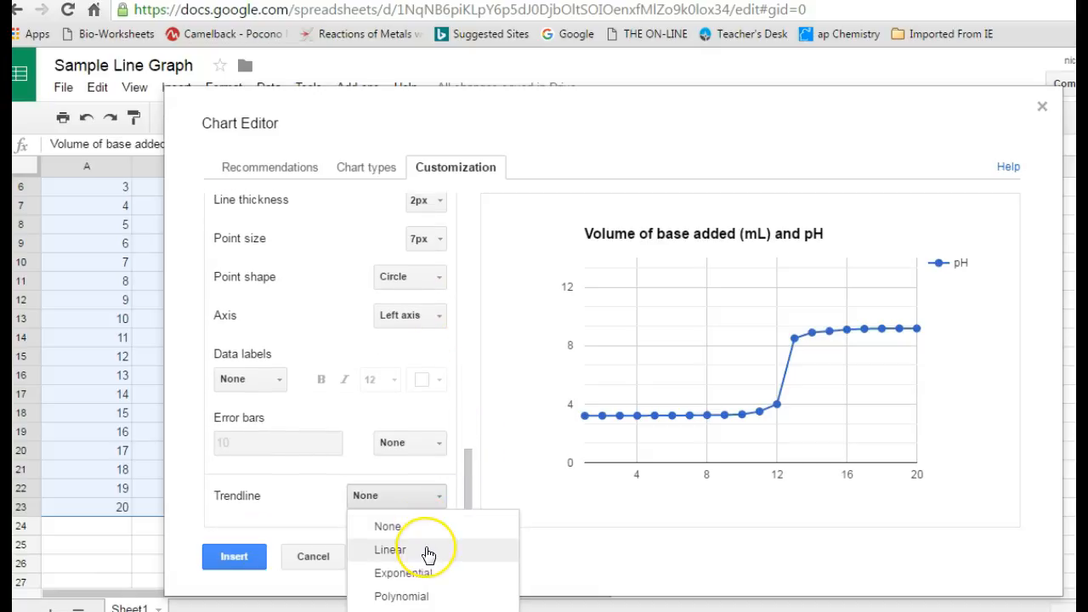
drag(469, 476, 467, 510)
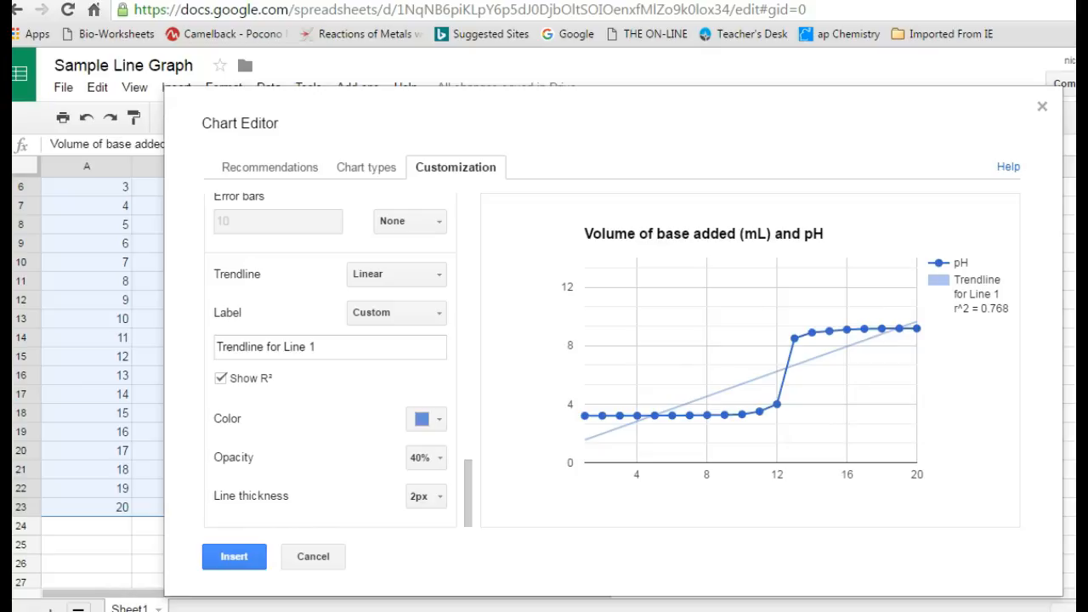
click(1045, 108)
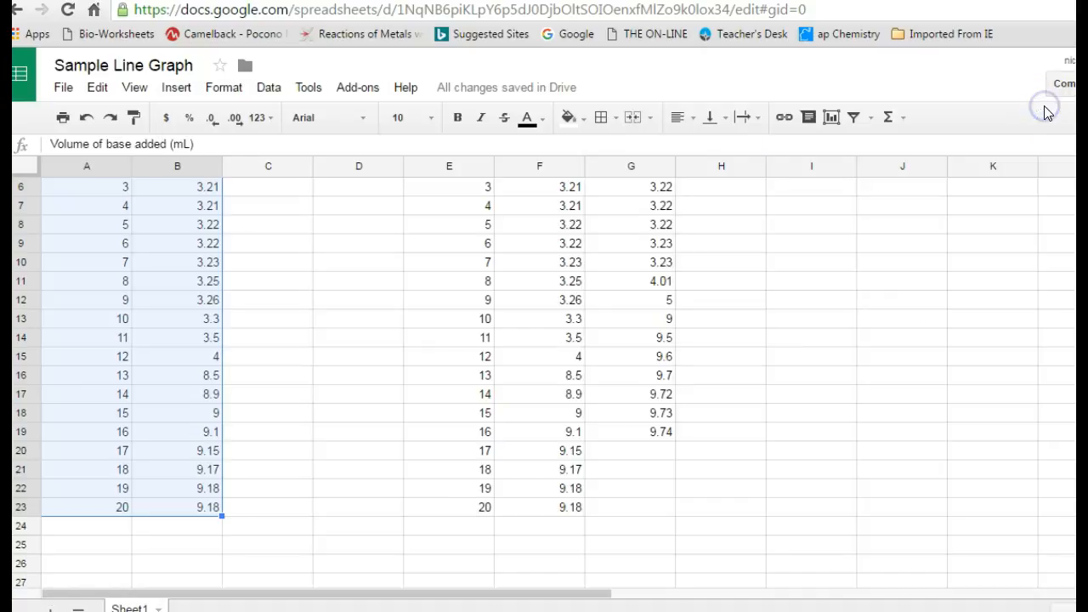
Navigate up to the two-acid table's title cell E1.
click(812, 244)
key(Left)
key(Left)
key(Up)
key(Up)
key(Left)
key(Left)
key(Up)
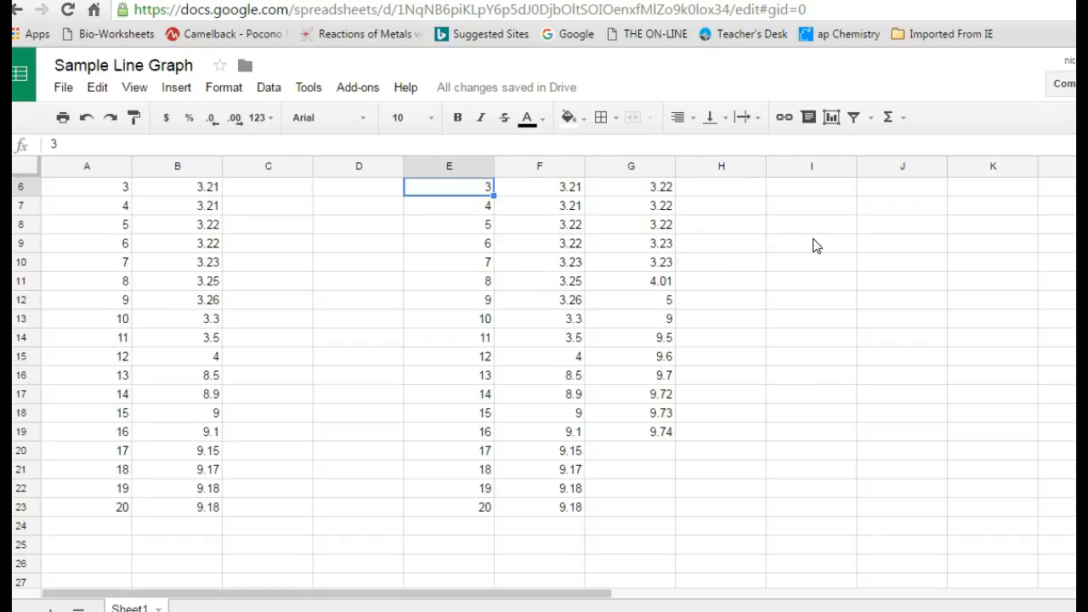
key(Up)
key(Up)
key(Up)
key(Up)
key(Up)
key(Down)
key(Down)
key(Up)
key(Up)
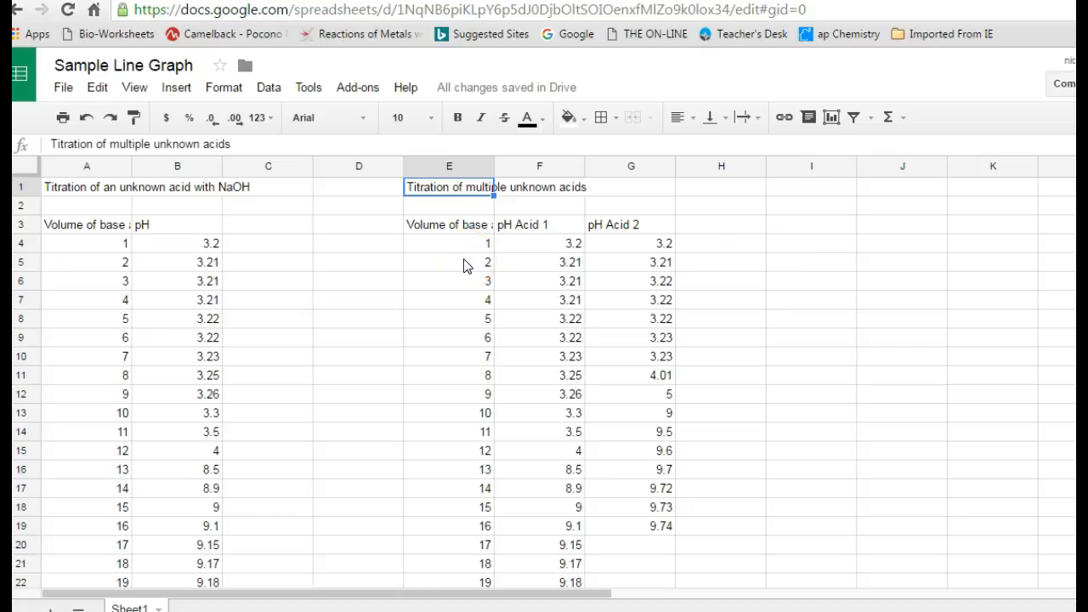
Select the volume, pH Acid 1 and pH Acid 2 data in E3:G23.
click(557, 225)
click(618, 235)
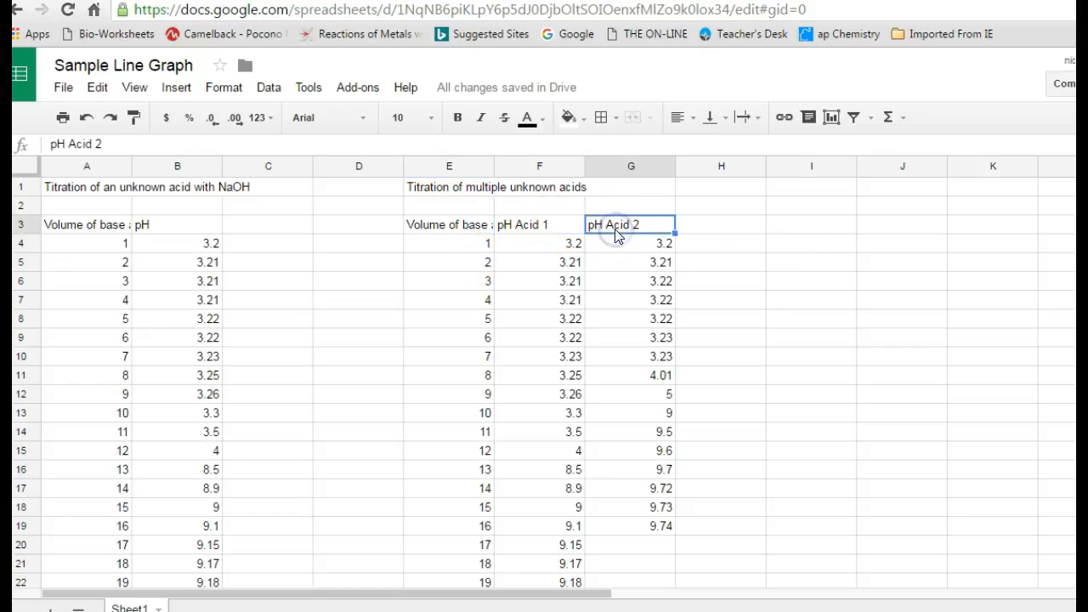
click(452, 235)
drag(453, 235, 632, 527)
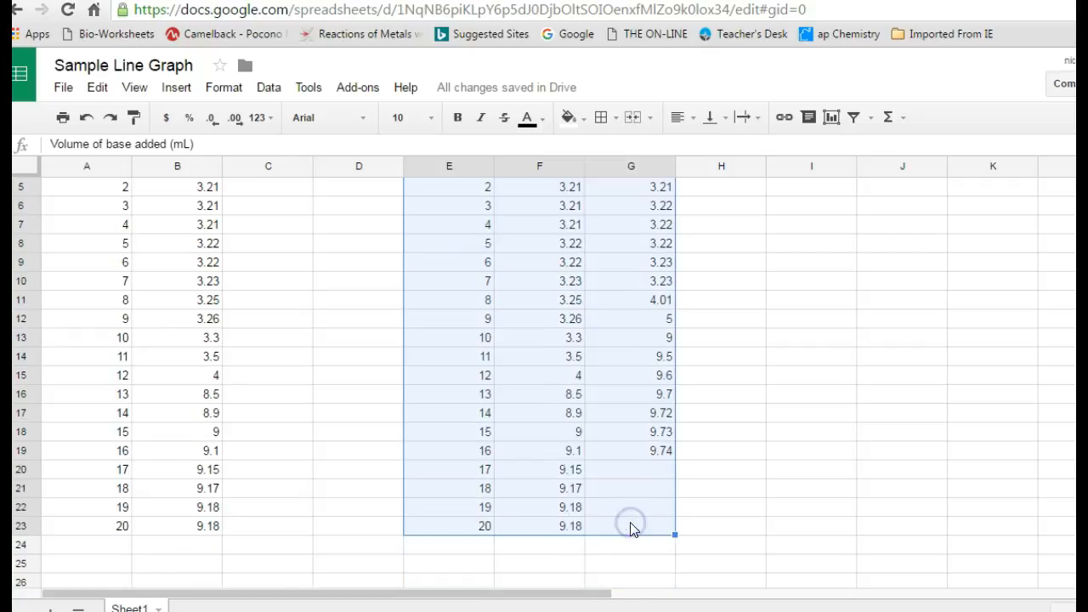
Preview E3:G23 as a line chart and review its series settings in Customization.
click(832, 119)
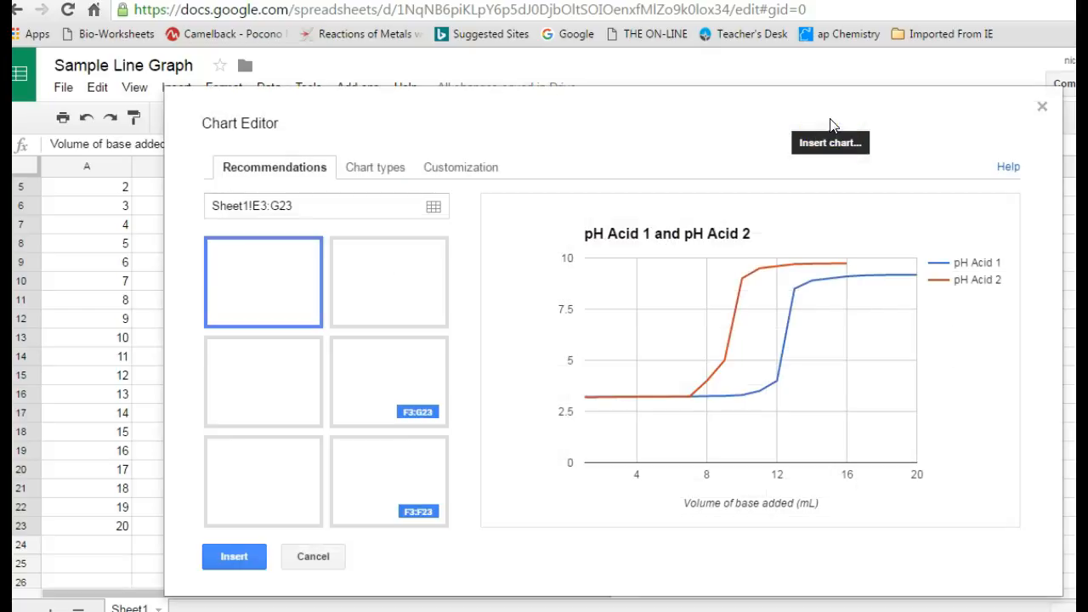
click(374, 165)
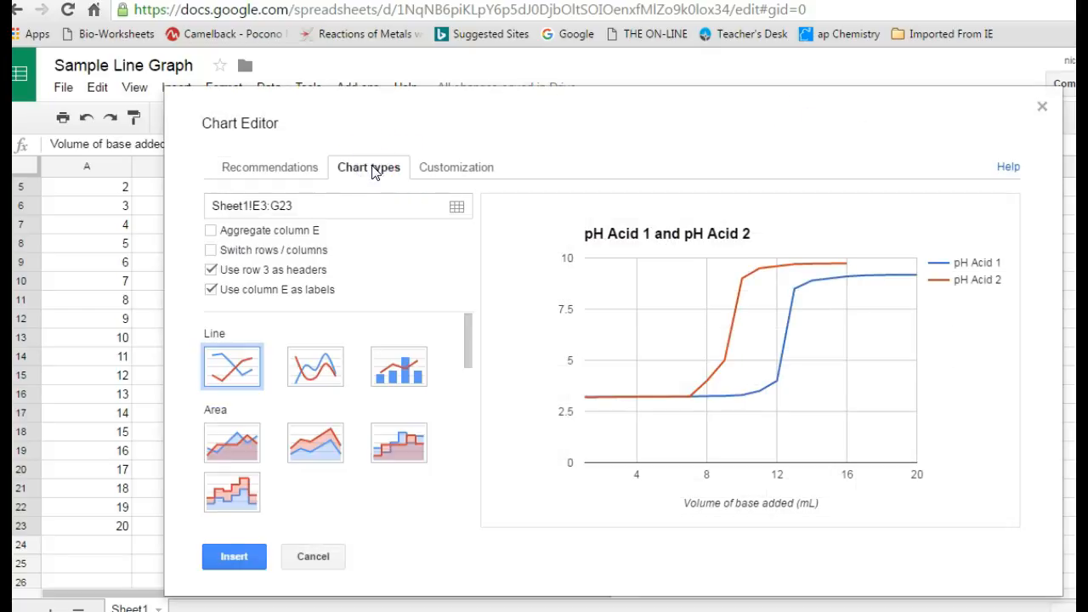
mouse_move(752, 400)
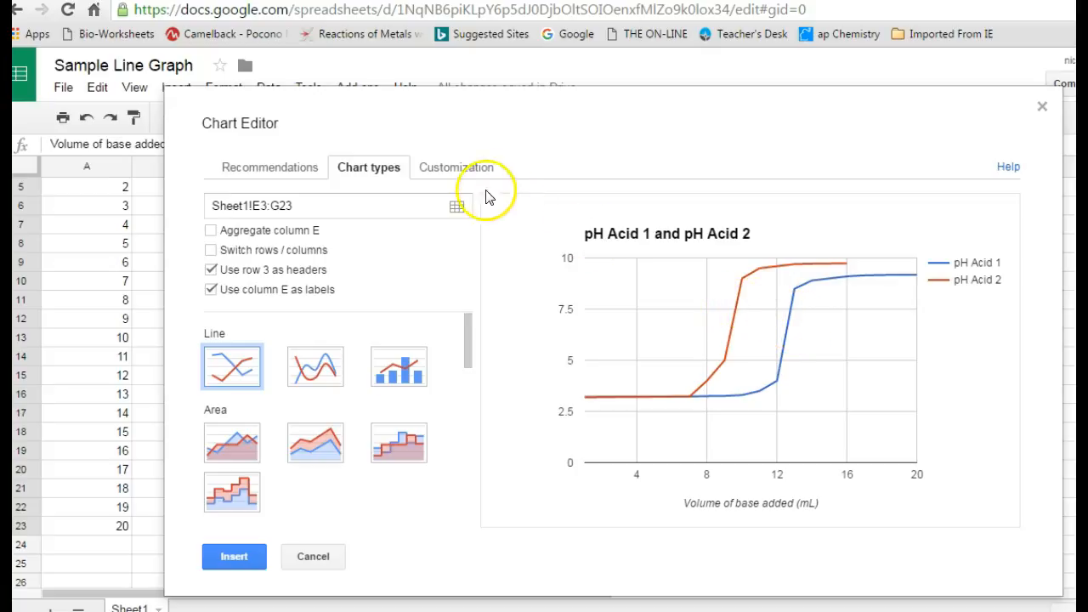
click(469, 167)
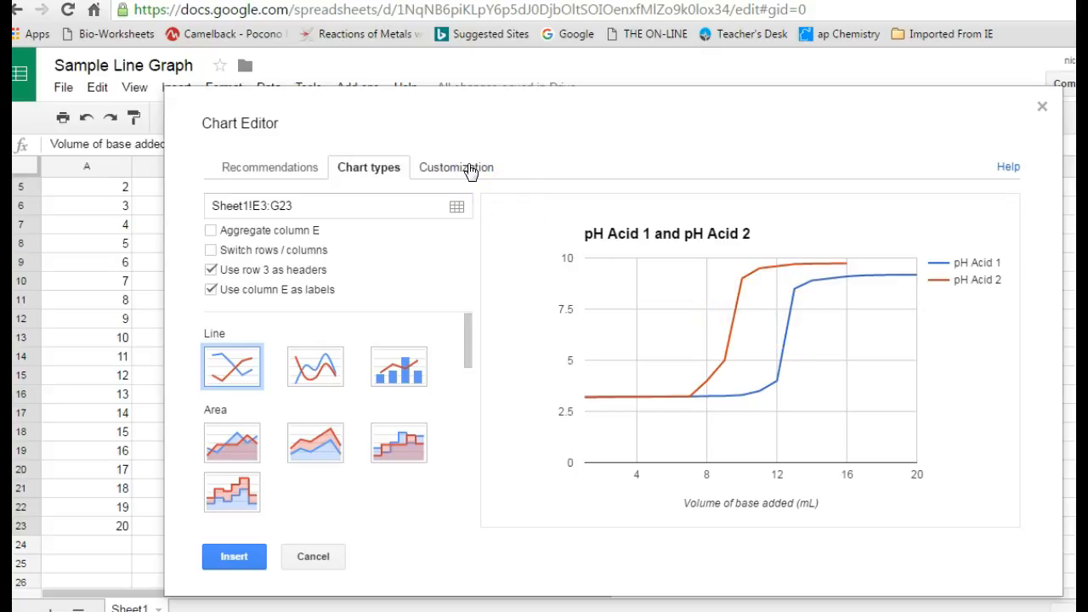
drag(469, 236, 474, 459)
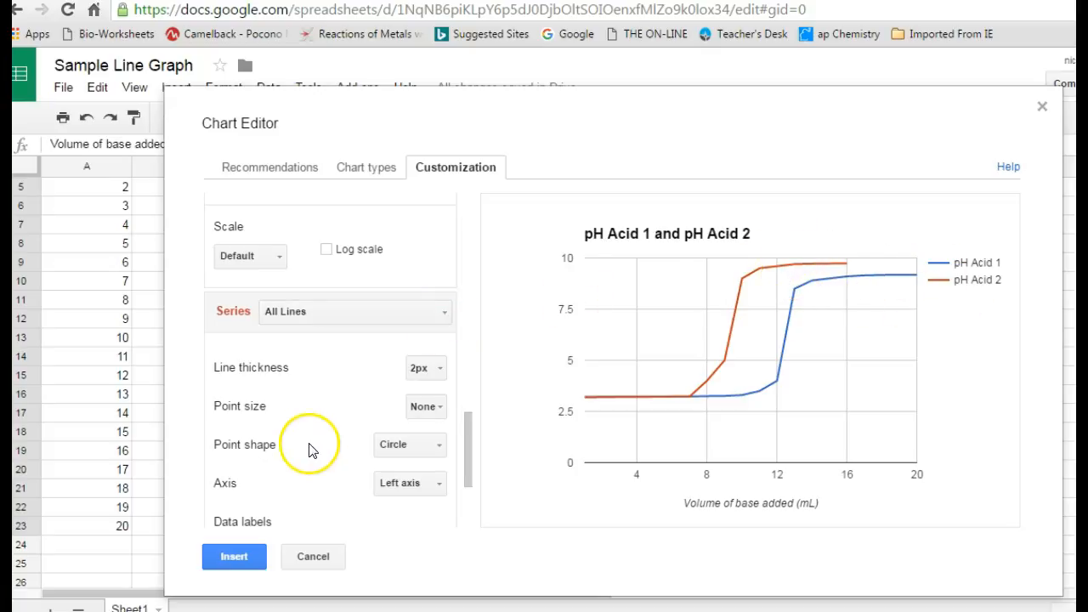
Insert the two-acid line chart, drag it beside the data, and deselect it.
click(235, 557)
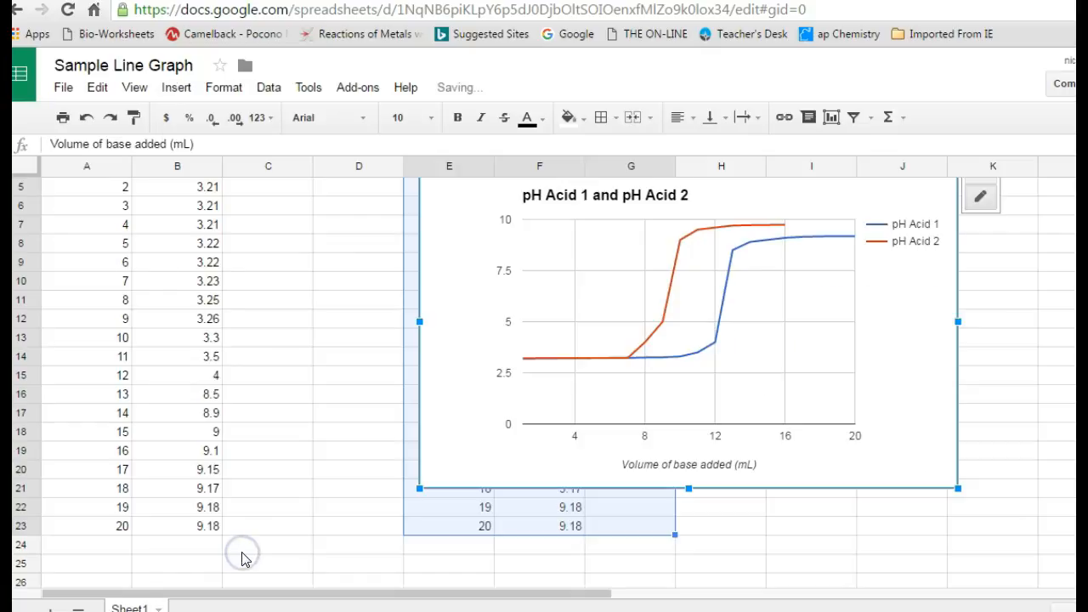
drag(899, 292, 883, 336)
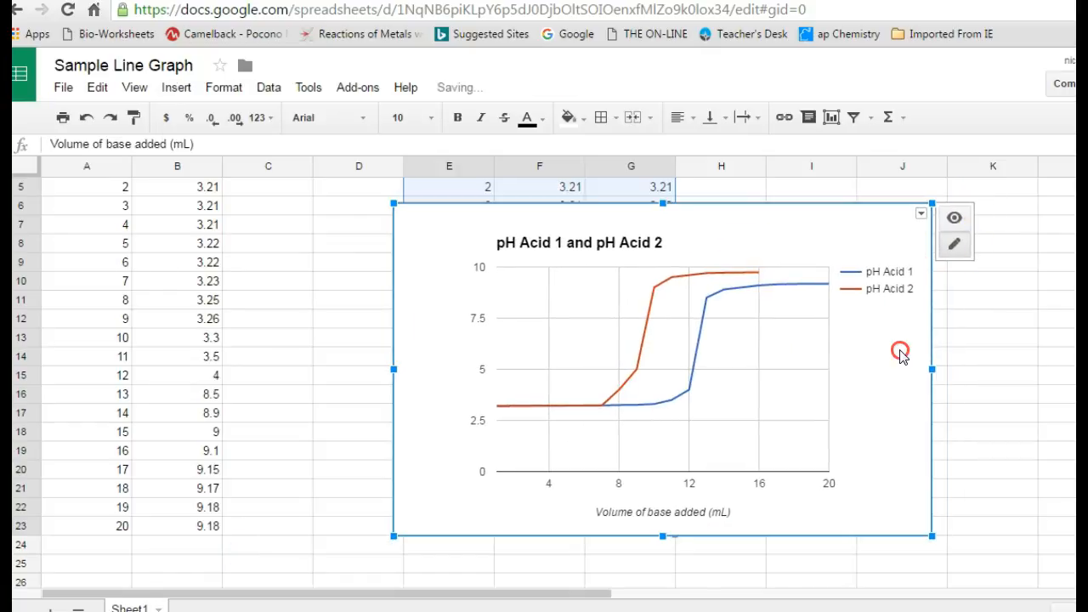
right_click(902, 355)
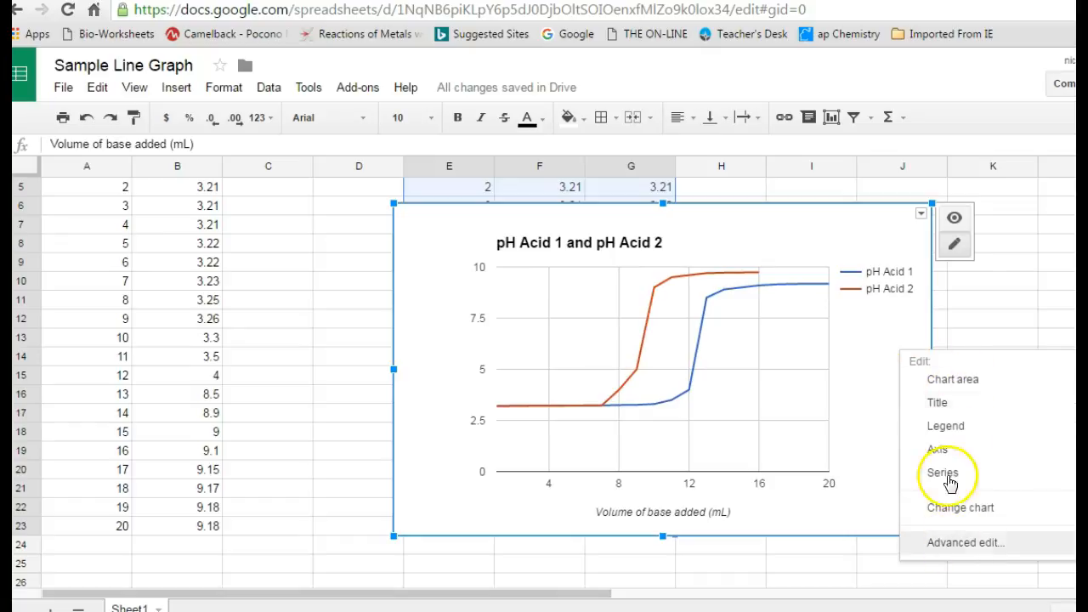
click(915, 322)
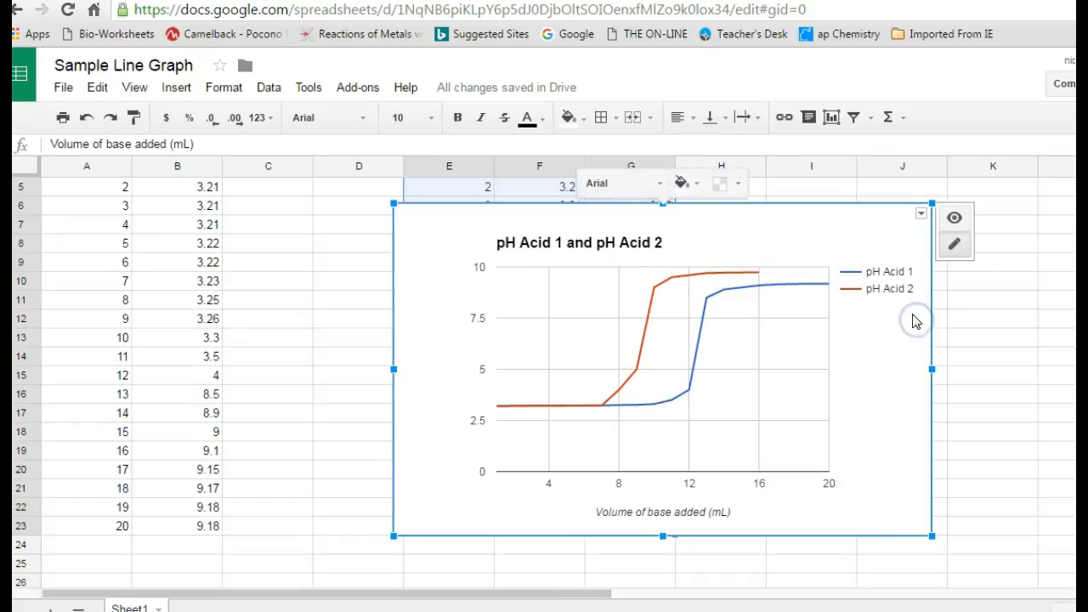
click(922, 218)
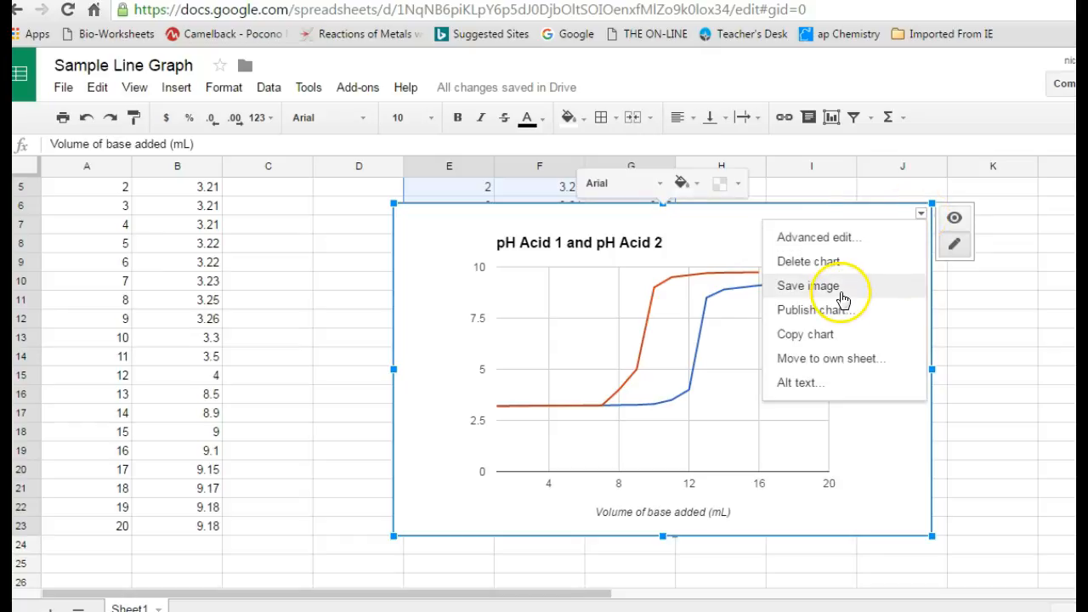
click(991, 342)
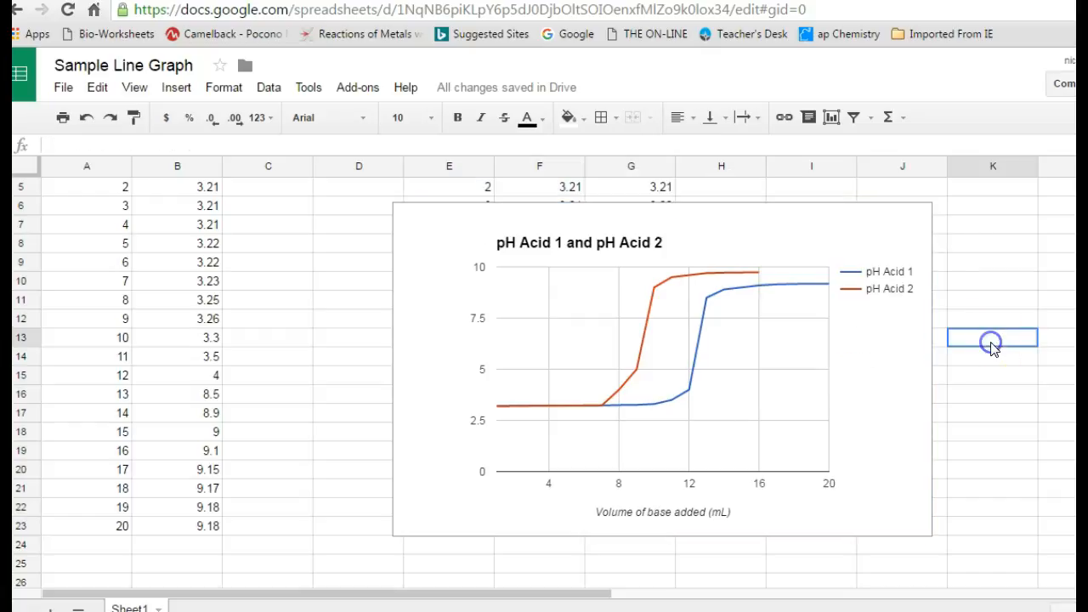